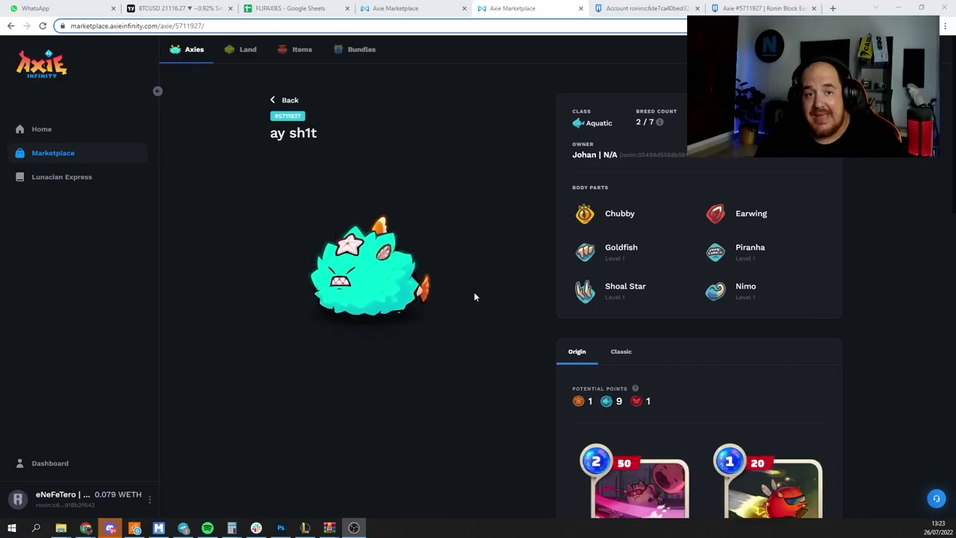
Step: Inspect the transactions from 11 and 7 days ago in Axie #5711927's Ronin explorer transfer list to check its purchase and sale
left_click(331, 192)
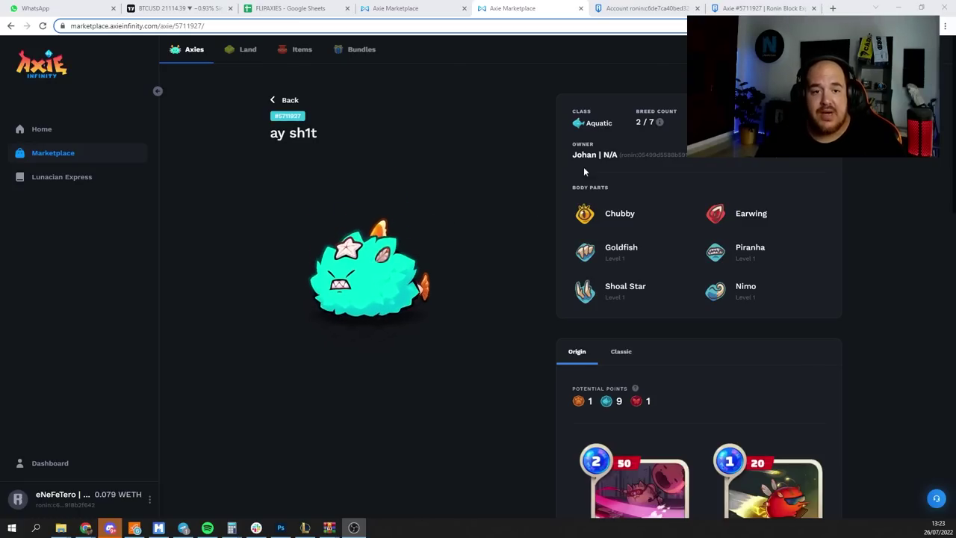
left_click(762, 8)
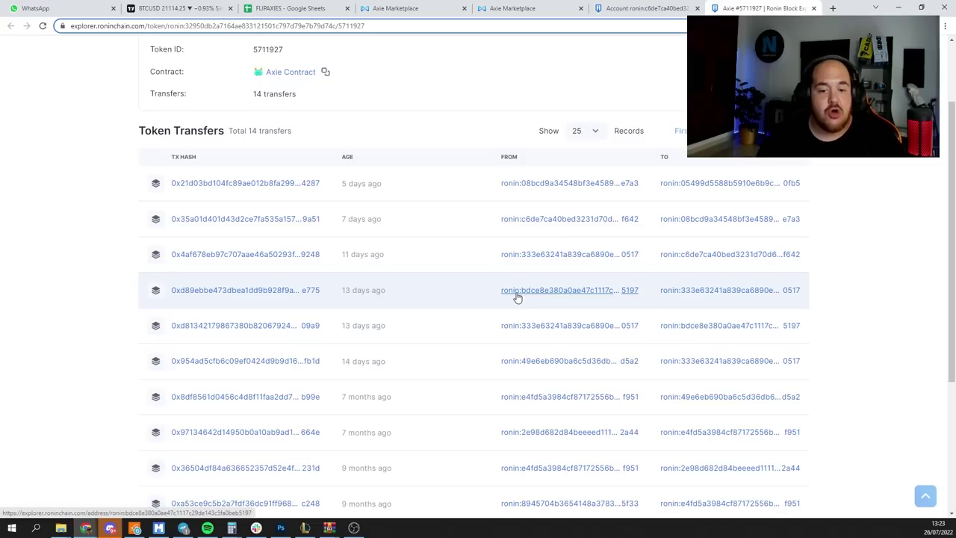
left_click(273, 258, "ctrl")
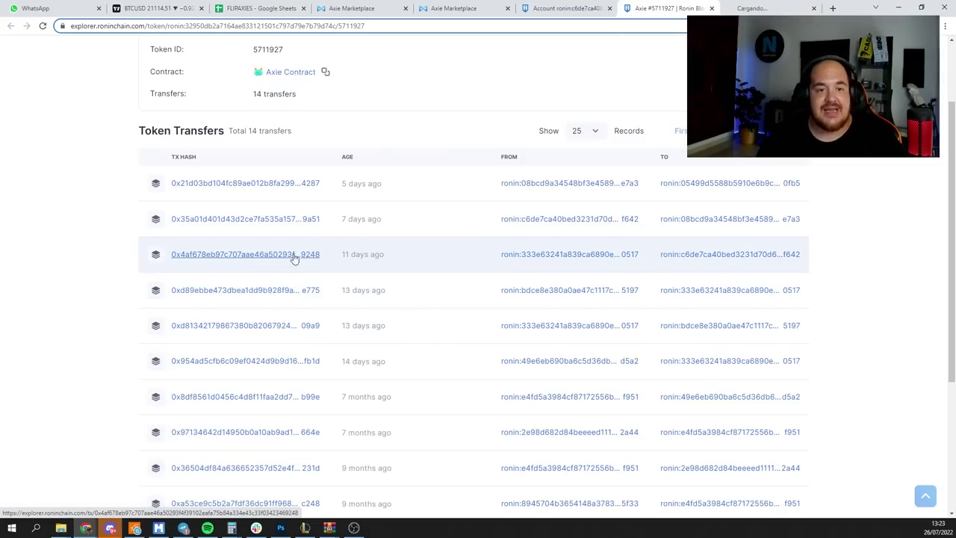
left_click(746, 9)
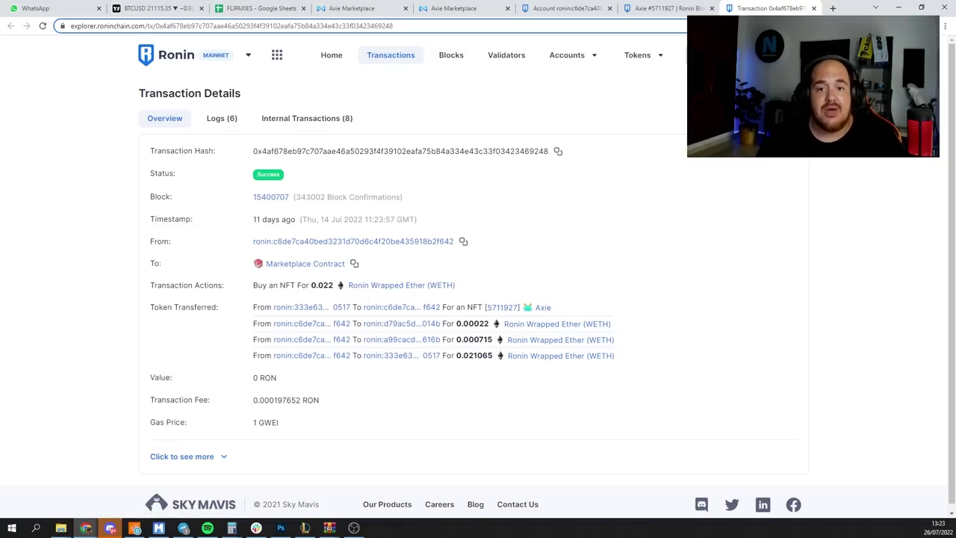
left_click(813, 8)
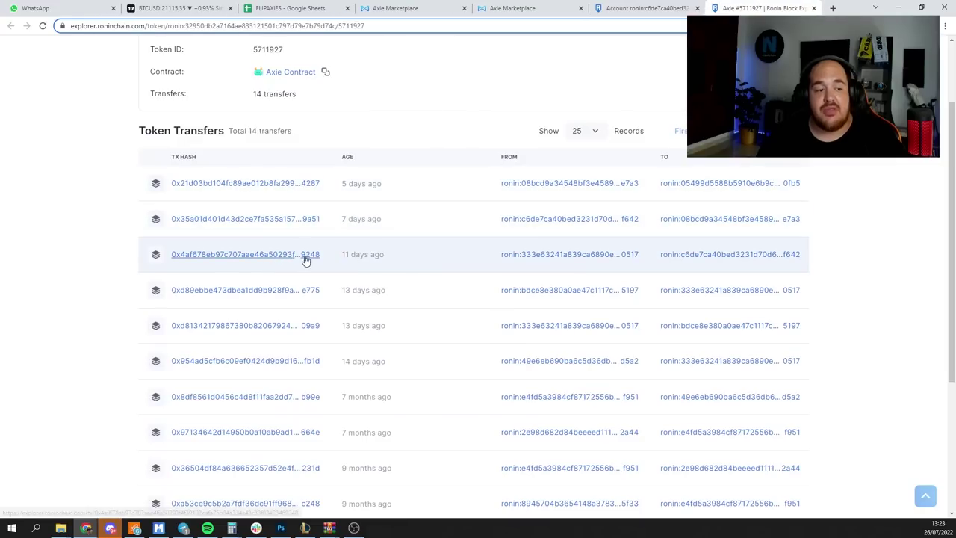
left_click(299, 222)
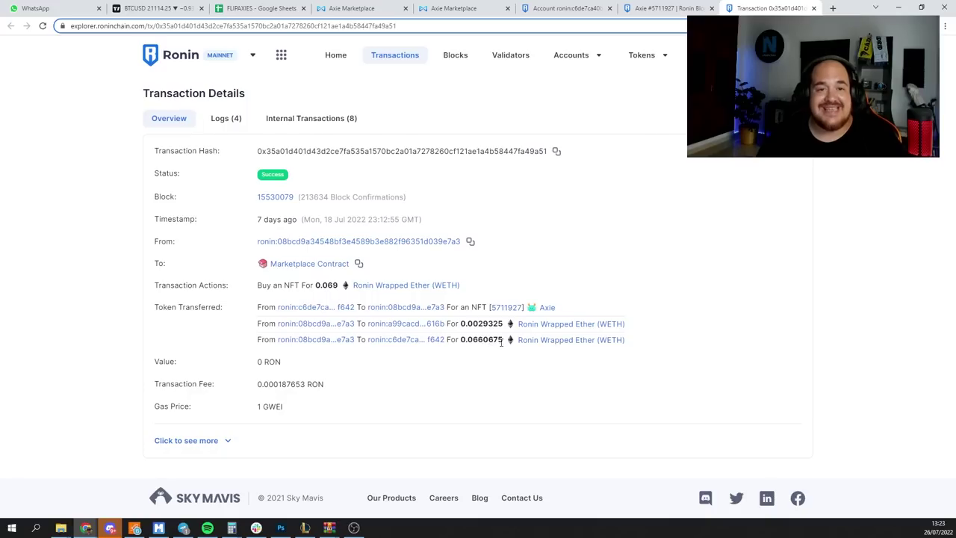
left_click(354, 527)
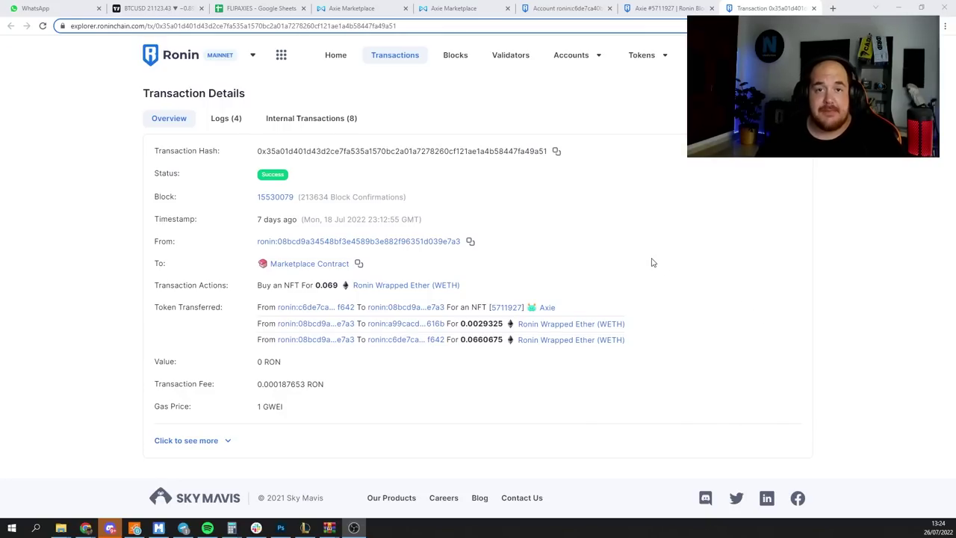
Step: Switch to the FLIPAXIES spreadsheet and review the ORIGIN sheet's trades, including B3:H7, and the PROFIT EN $ statistic
left_click(258, 8)
scroll(341, 321, "up", 7)
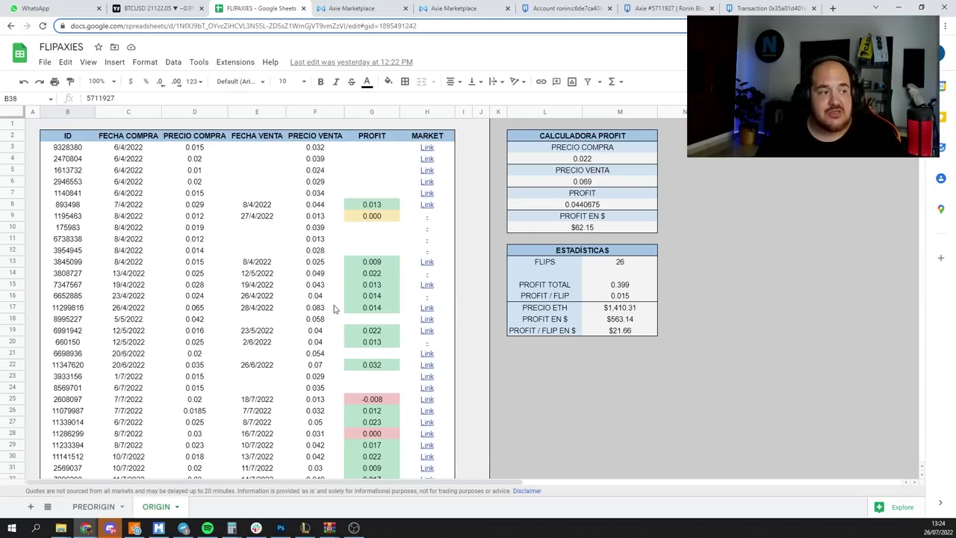
left_click(69, 150)
left_click_drag(69, 150, 439, 194)
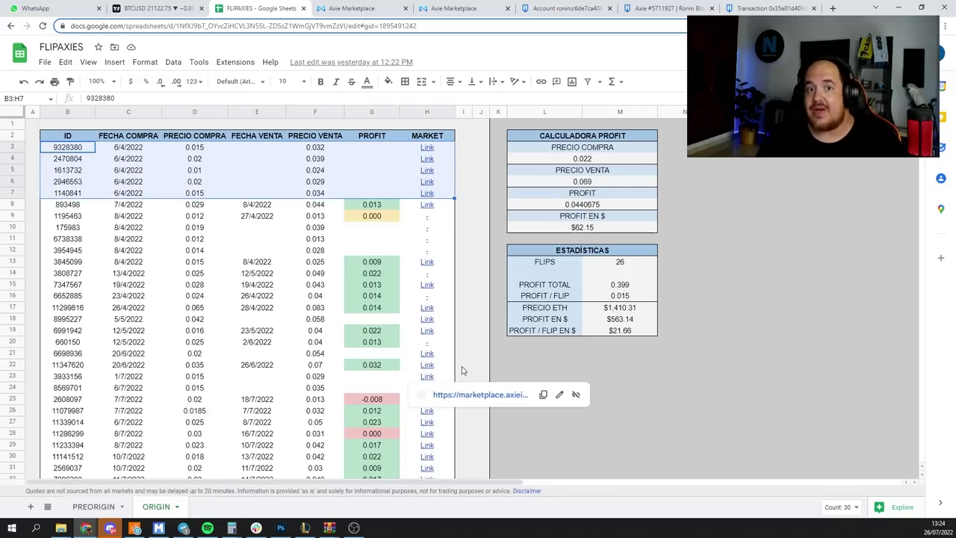
left_click(849, 323)
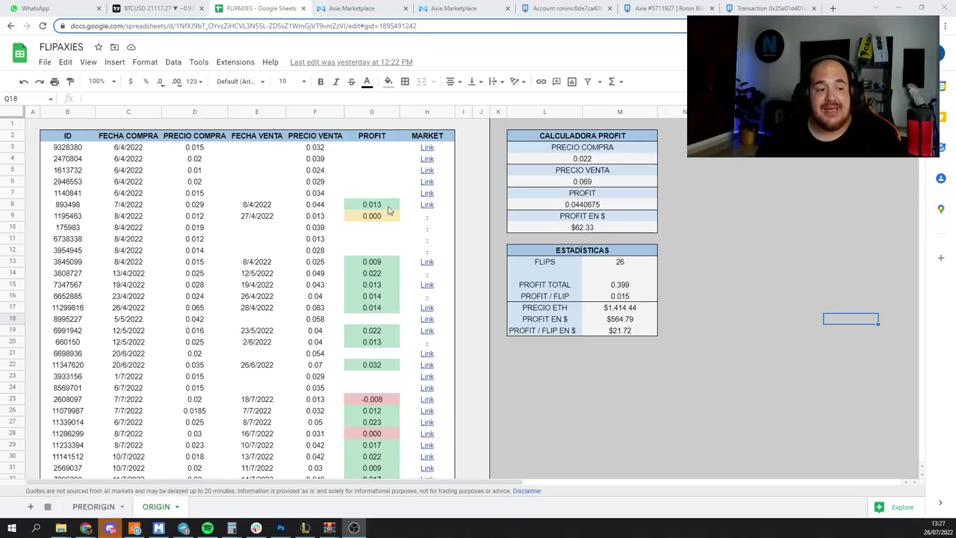
scroll(672, 299, "down", 4)
scroll(565, 285, "up", 3)
scroll(565, 285, "up", 2)
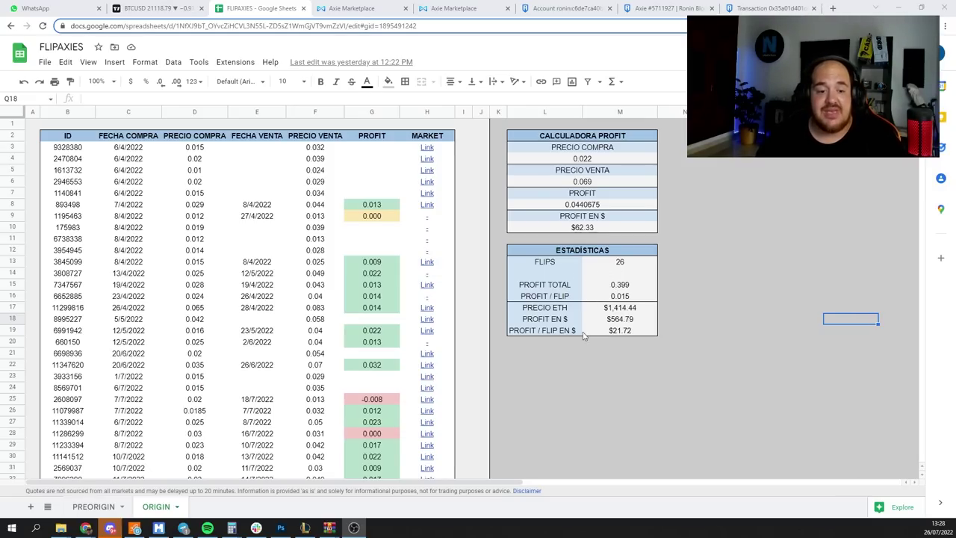
left_click(608, 321)
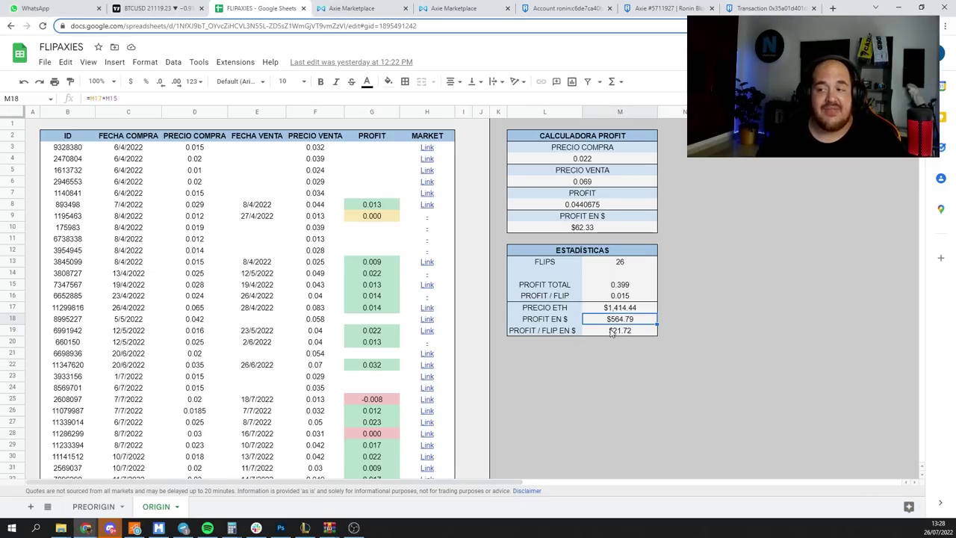
Step: Set PRECIO COMPRA in the profit calculator to 0.025
left_click(584, 161)
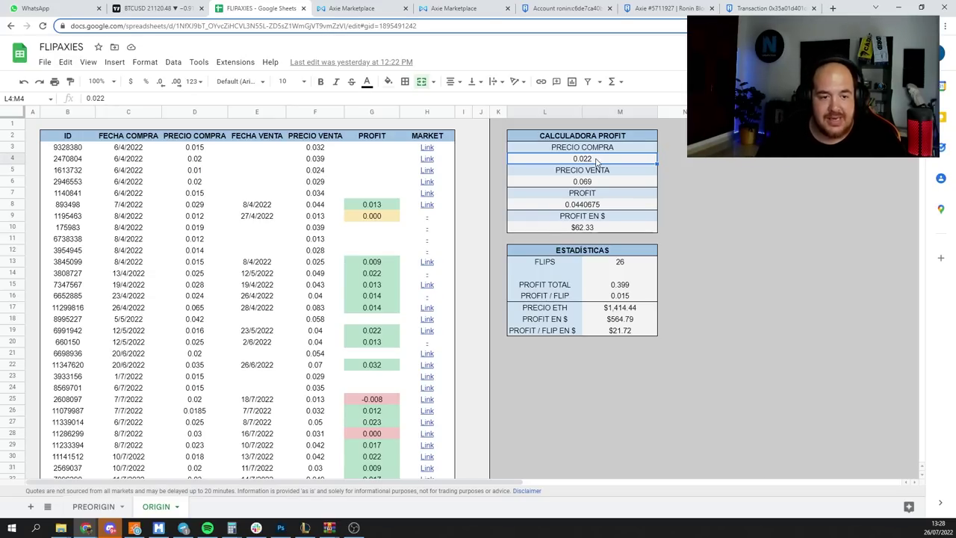
type("0.025")
key("Return")
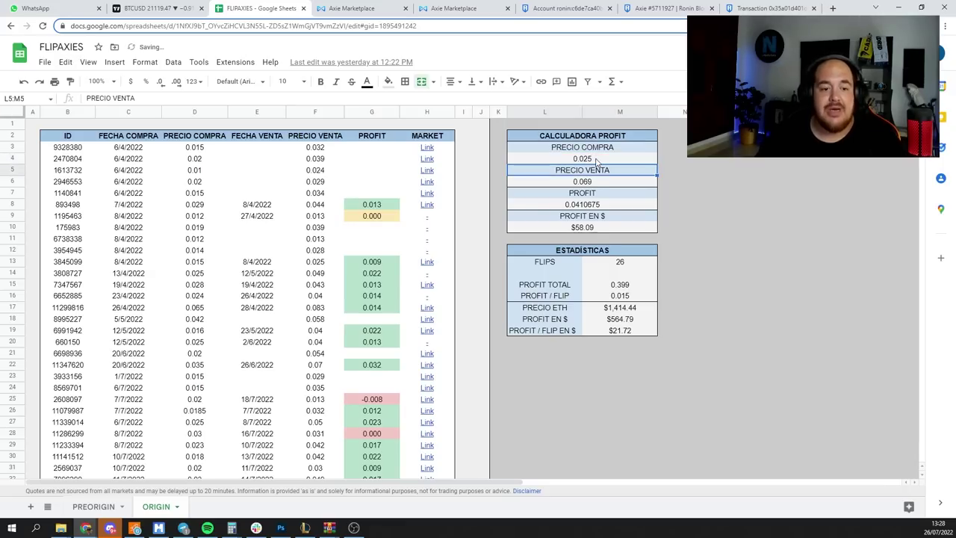
Step: Set PRECIO VENTA in the profit calculator to 0.025
key("Down")
type("0.025")
key("Return")
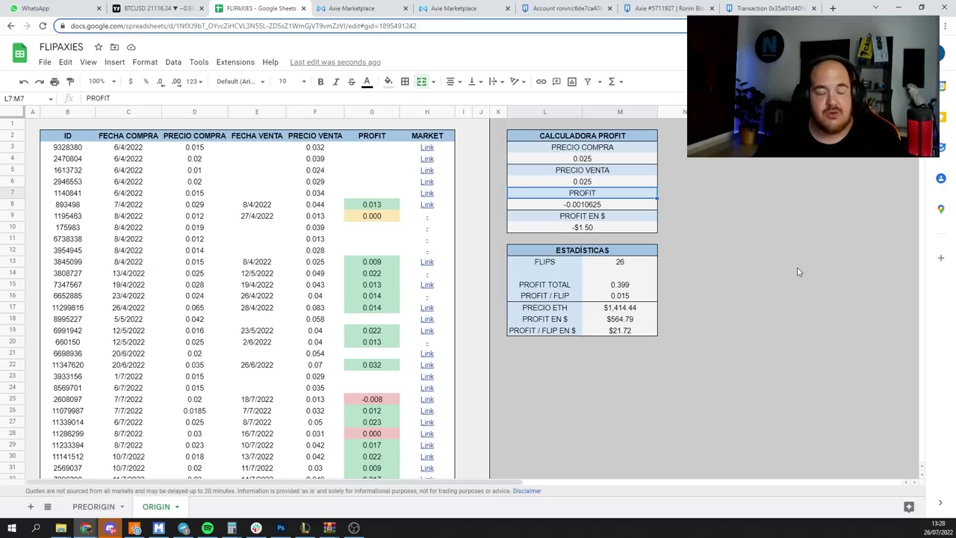
Step: Set PRECIO VENTA in the profit calculator to 0.027
left_click(614, 185)
type("0")
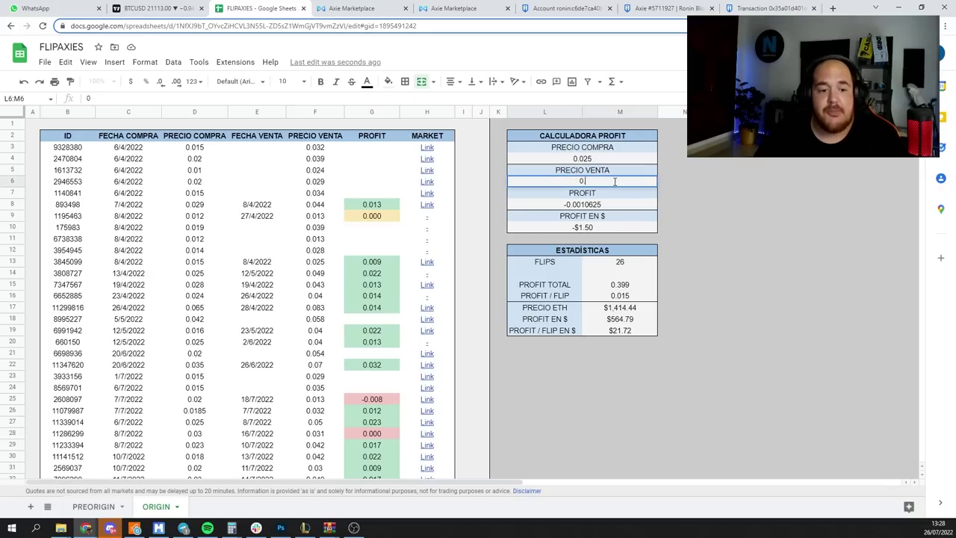
type(".027")
key("Return")
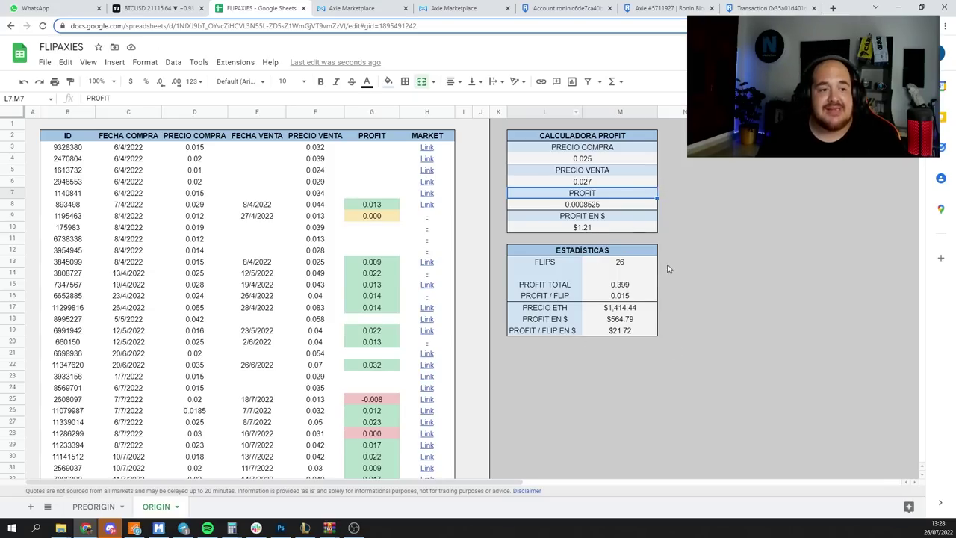
Step: Examine the purchase date, purchase price, sale date, sale price and profit formula in row 3, and the newer trades with their marketplace links
left_click(217, 274)
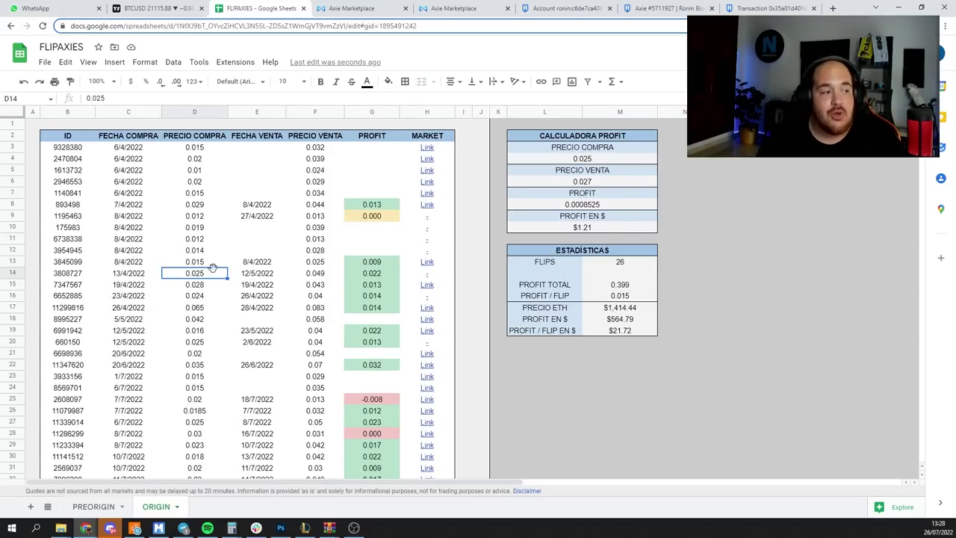
left_click(135, 151)
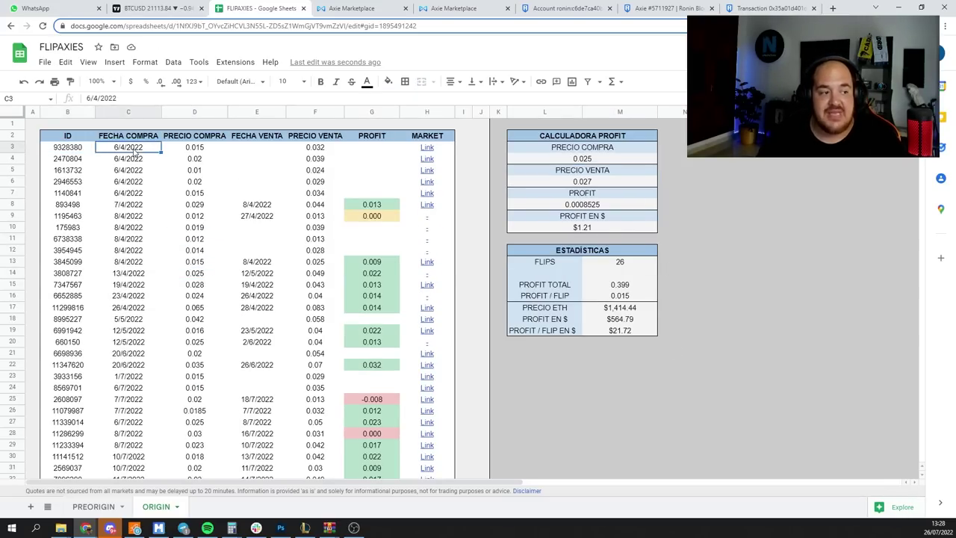
left_click(206, 154)
left_click(256, 149)
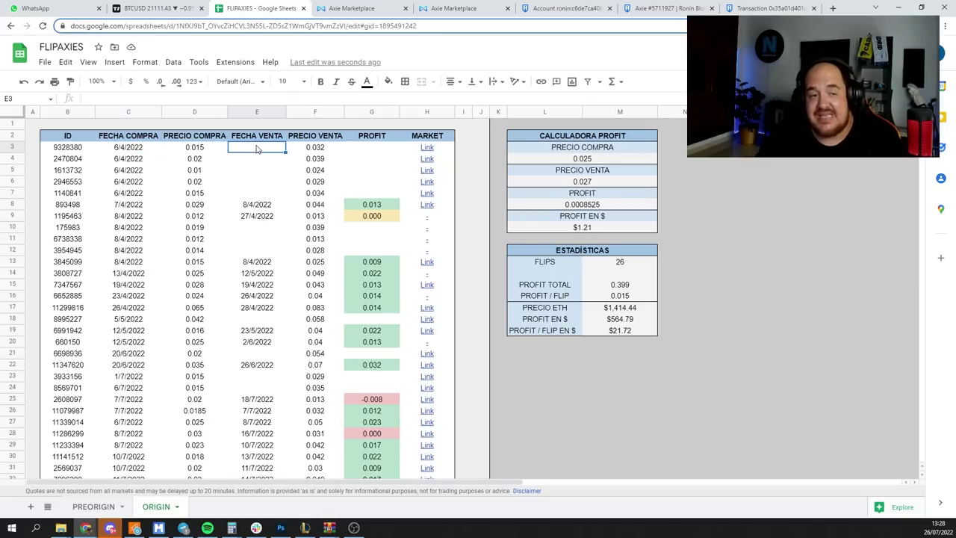
left_click(322, 154)
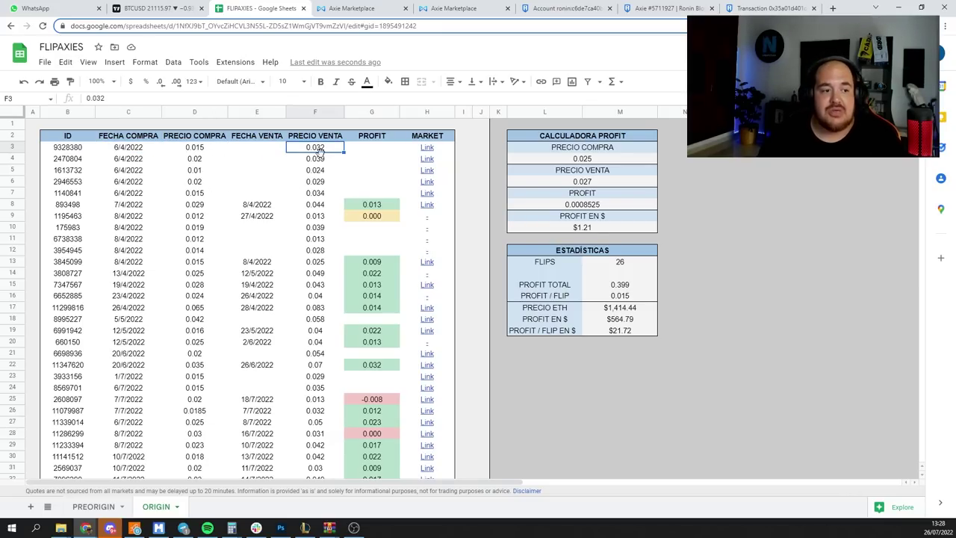
left_click(379, 153)
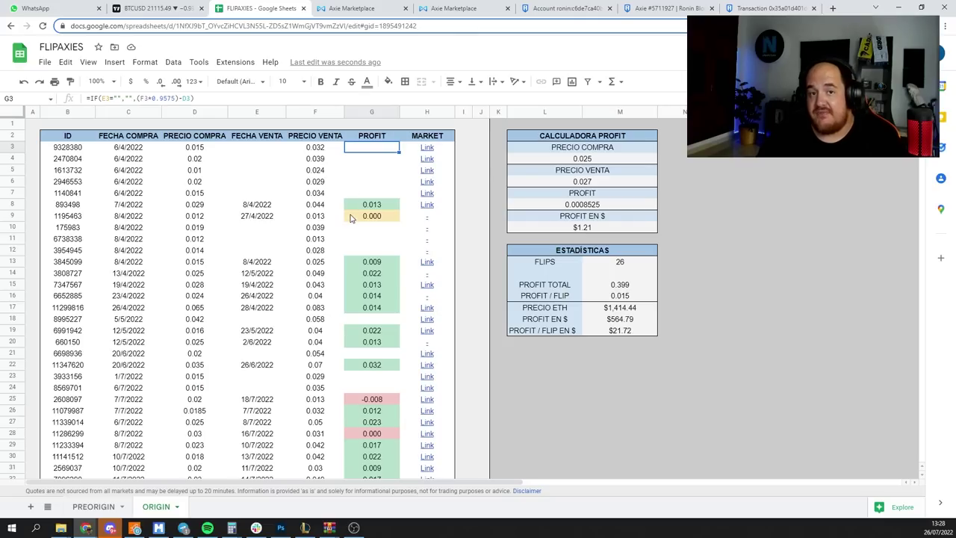
scroll(349, 216, "down", 3)
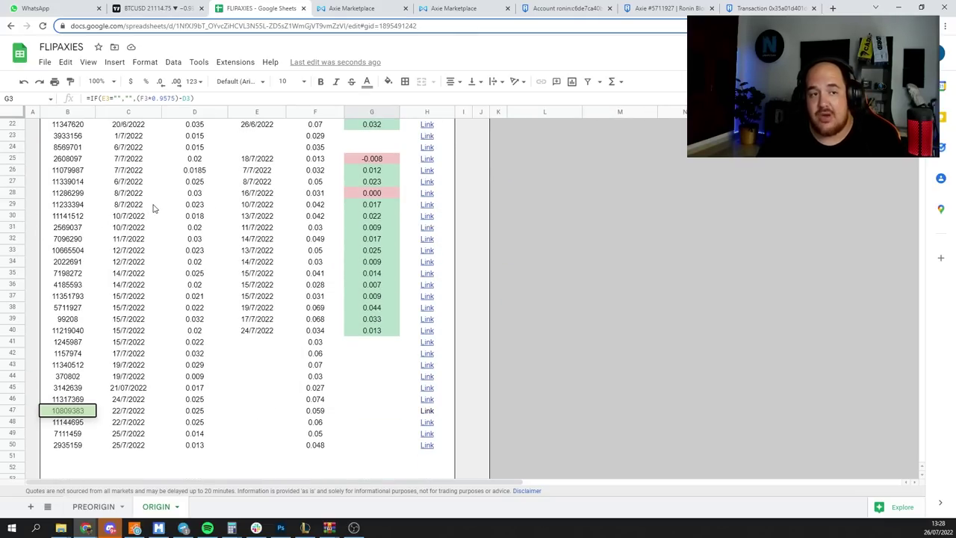
scroll(153, 209, "up", 1)
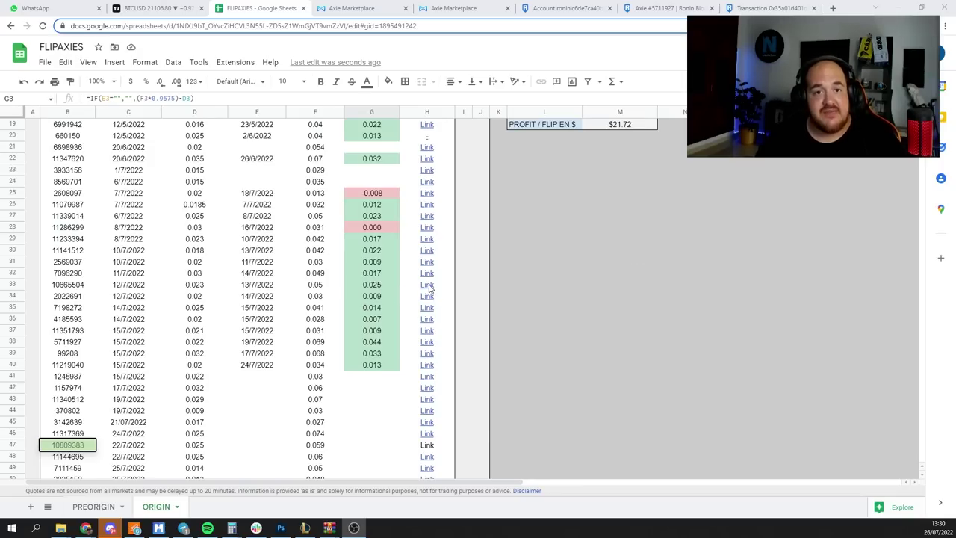
mouse_move(429, 288)
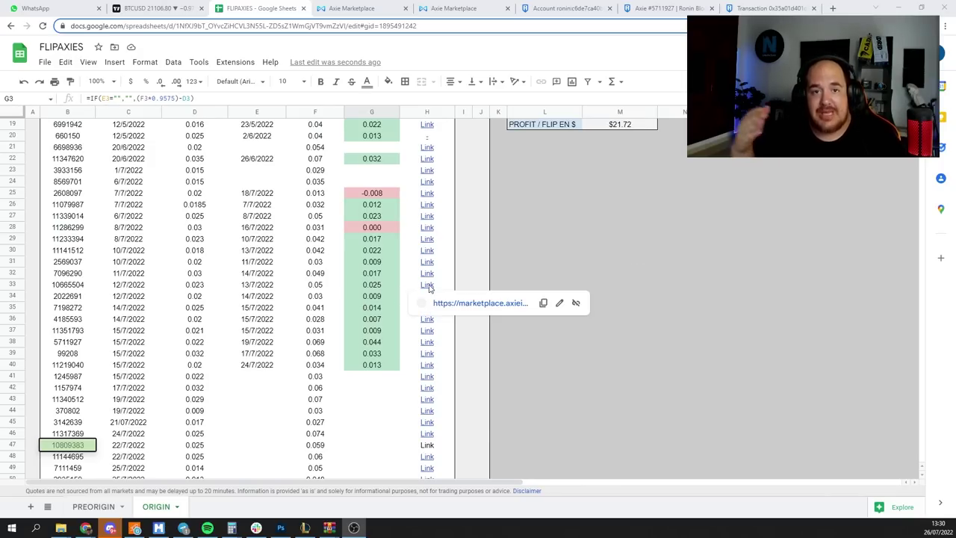
Step: Open the PREORIGIN sheet and review its trades in B3:H27, checking the purchase prices and the PROFIT column
left_click(97, 504)
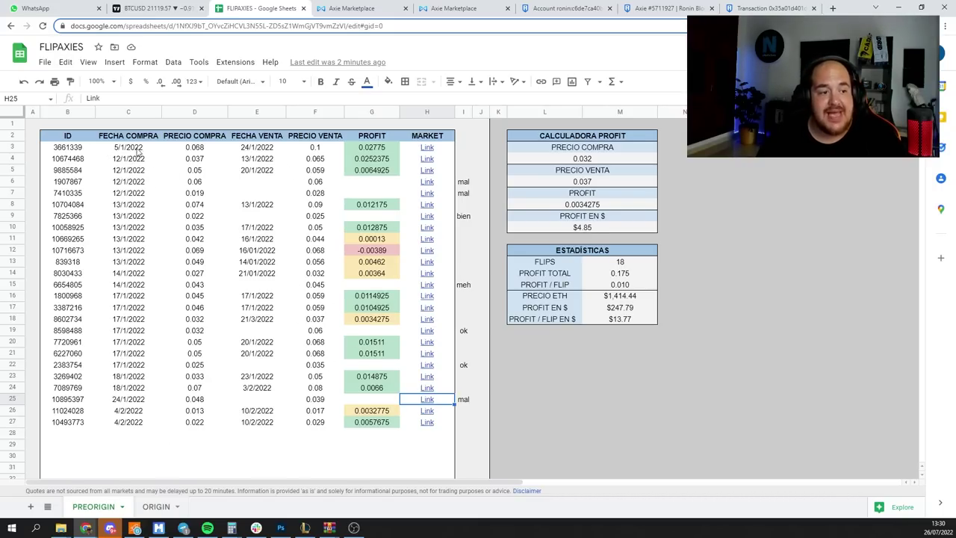
left_click_drag(113, 151, 373, 400)
left_click(353, 183)
left_click_drag(118, 182, 391, 191)
left_click(195, 183)
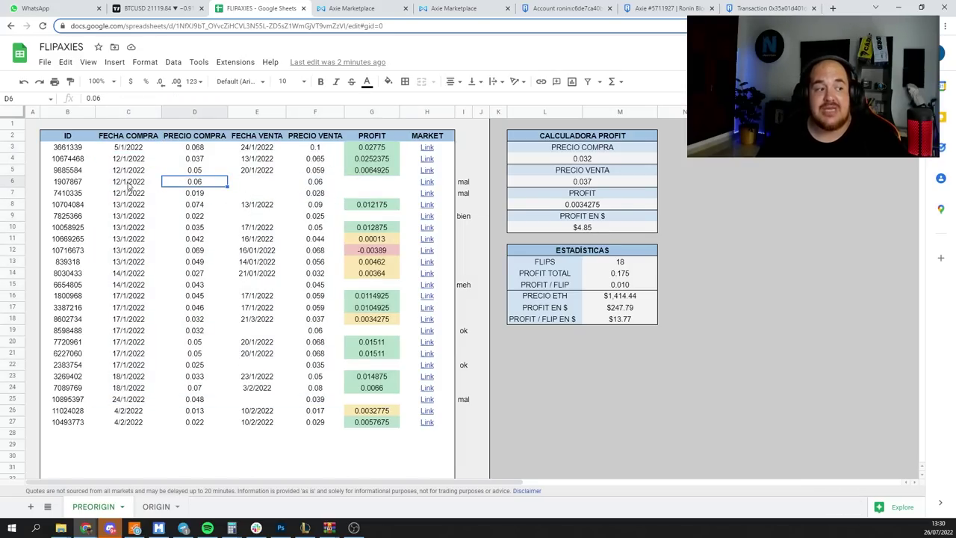
left_click_drag(128, 187, 249, 187)
left_click(185, 186)
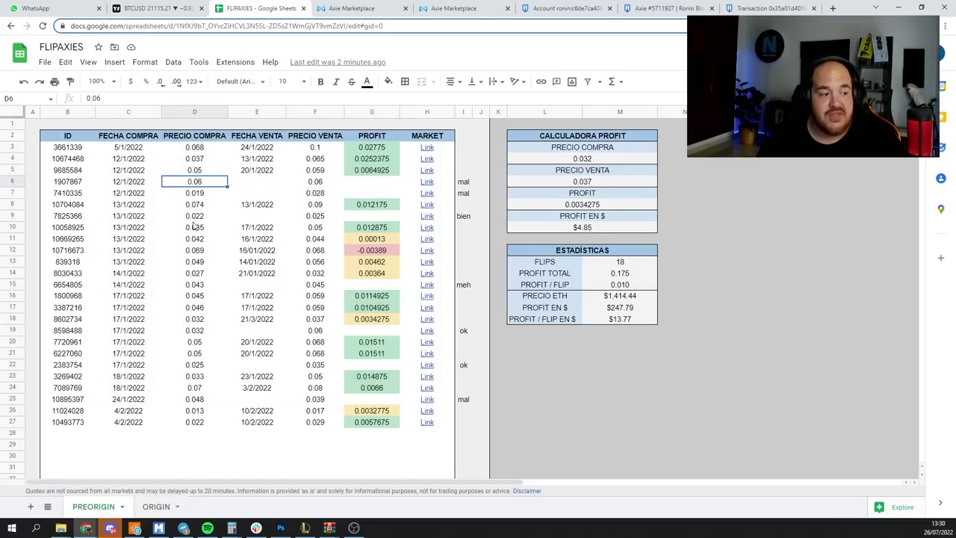
left_click(195, 205)
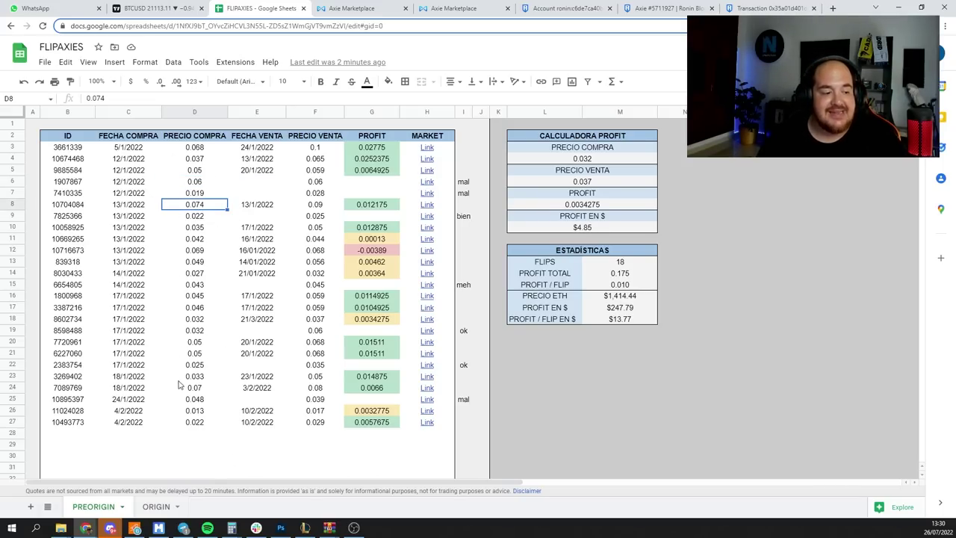
left_click(194, 402)
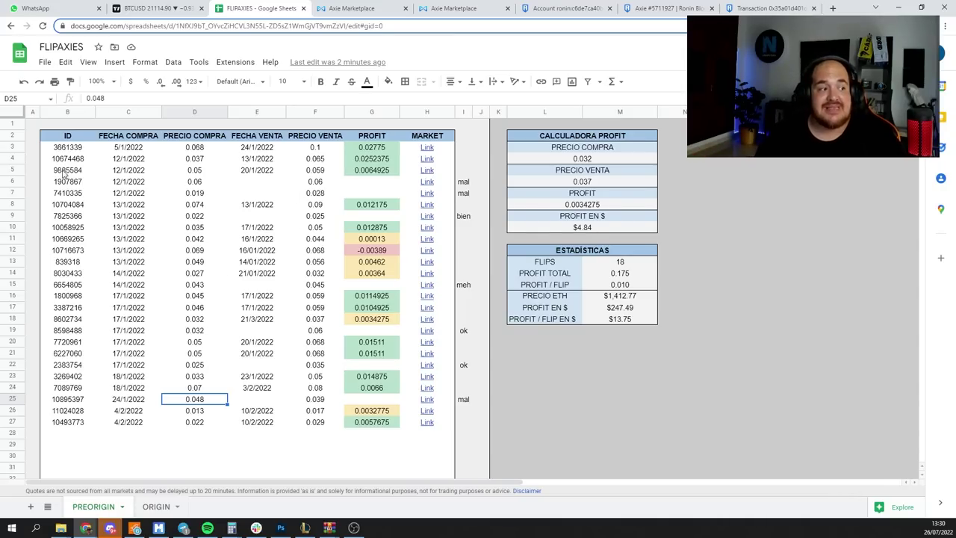
left_click_drag(60, 151, 411, 426)
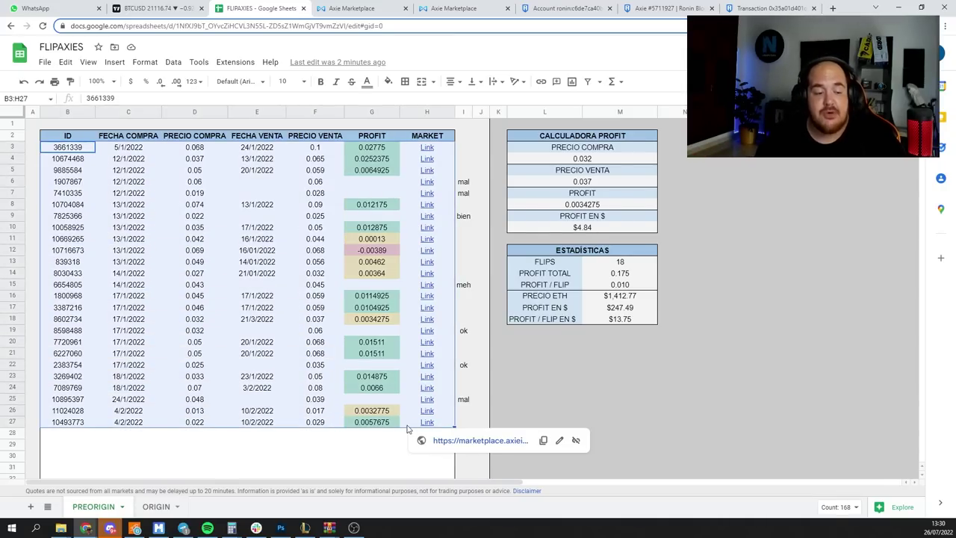
left_click(378, 150)
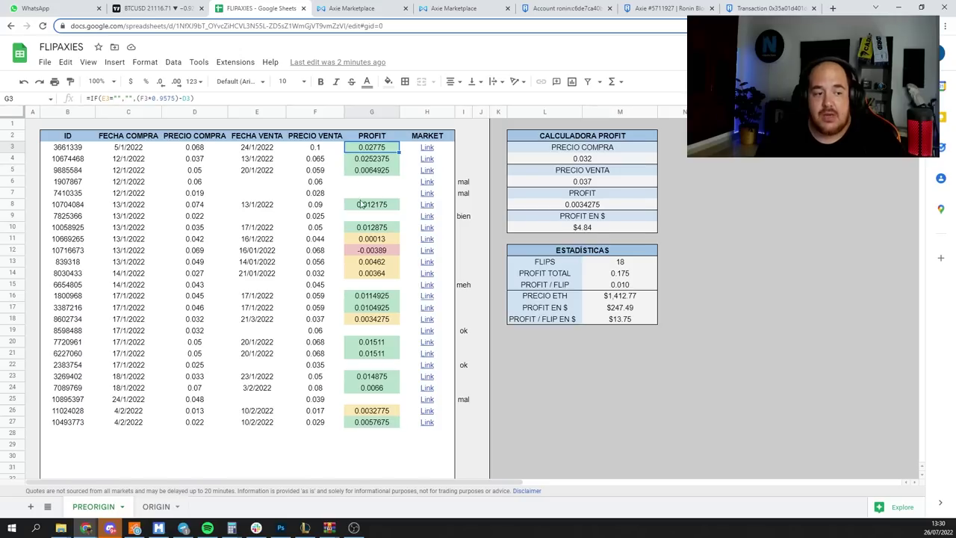
mouse_move(409, 297)
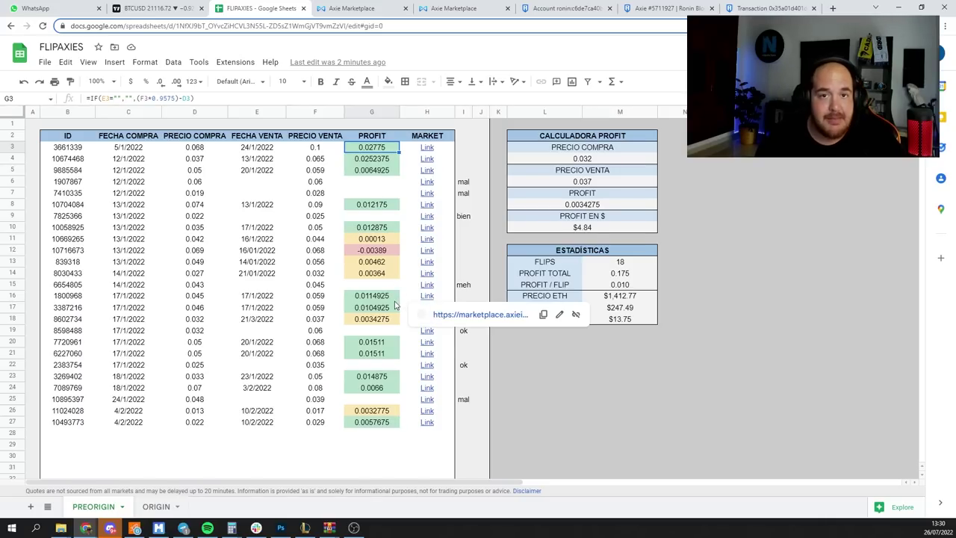
Step: Compare the PROFIT EN $ statistic of the PREORIGIN sheet with the statistics on the ORIGIN sheet
left_click(622, 312)
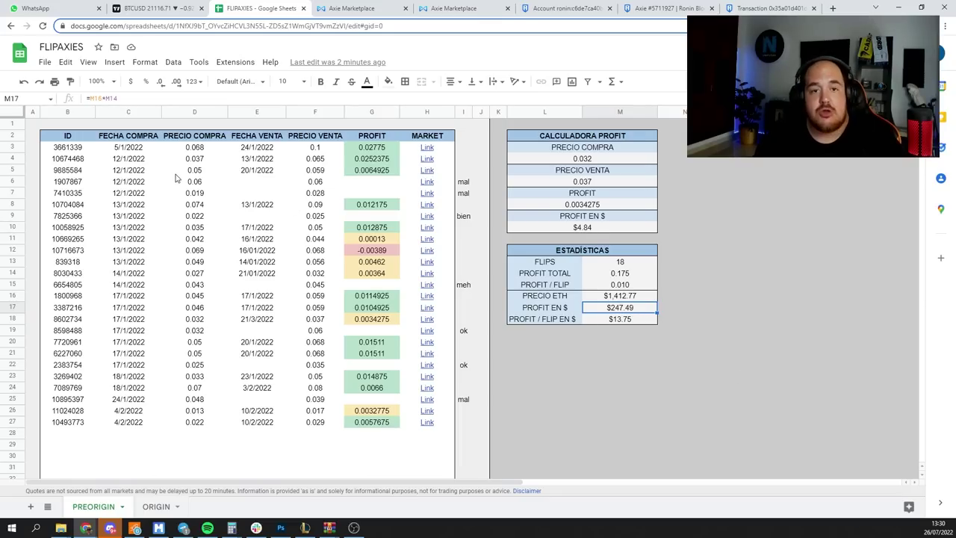
left_click(157, 506)
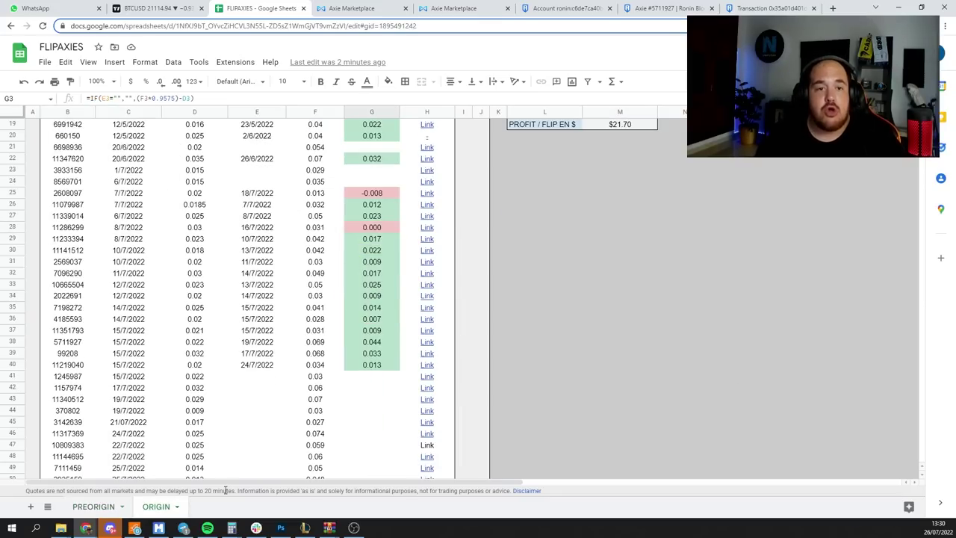
scroll(710, 356, "up", 10)
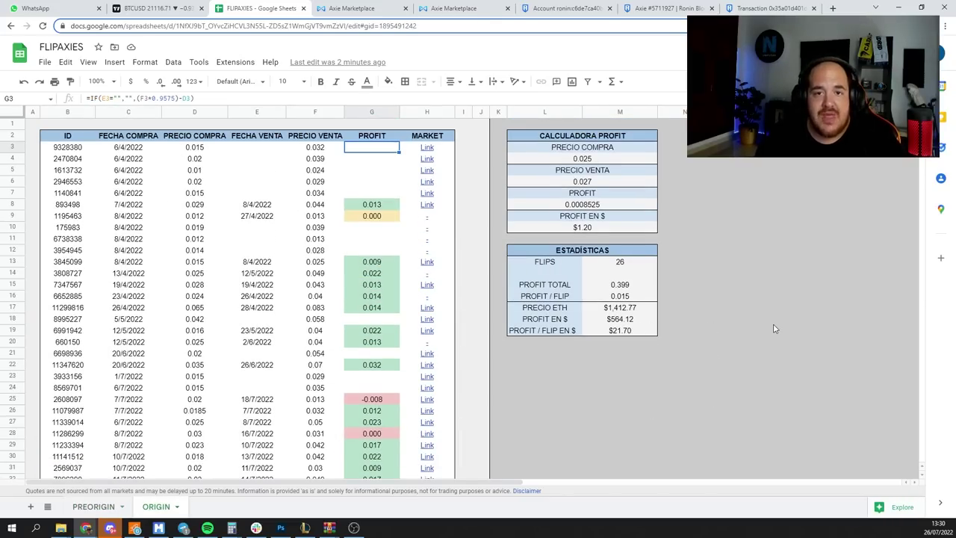